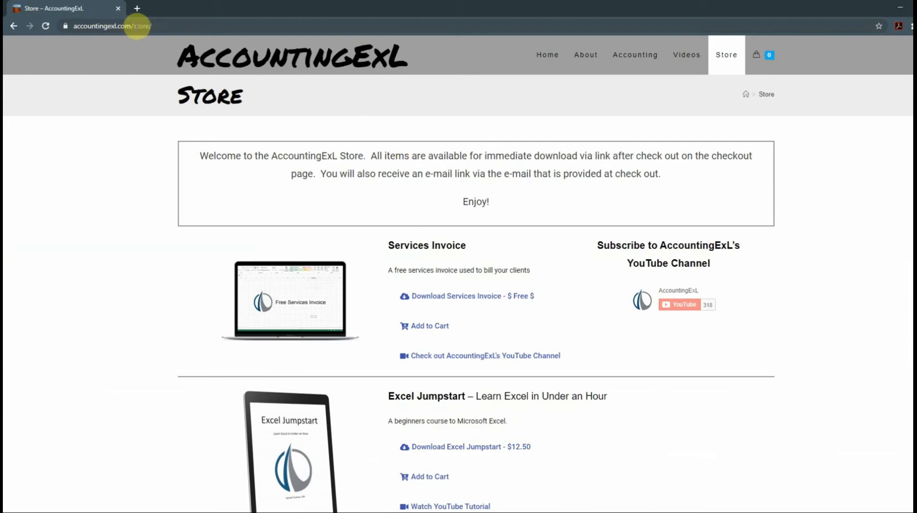
# Look through the accounting templates offered on the AccountingExL store page
pyautogui.scroll(-3, 477, 356)
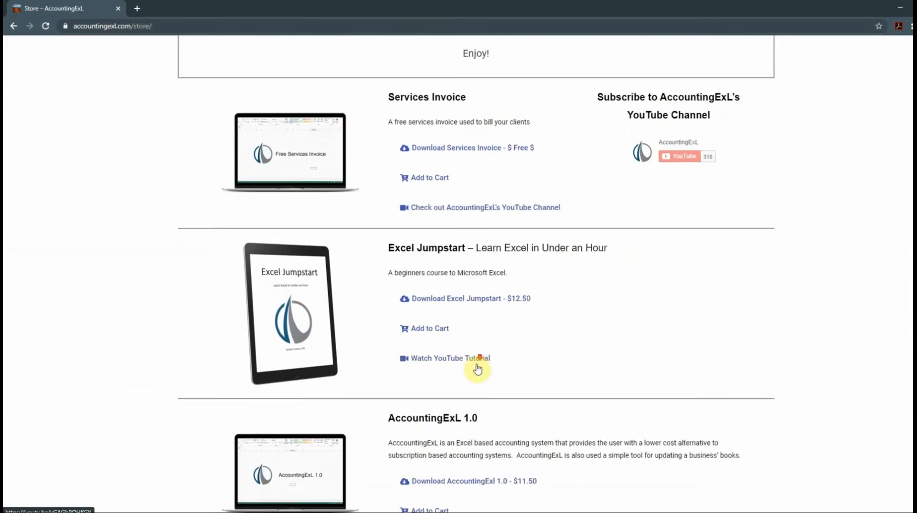
pyautogui.scroll(-15, 477, 369)
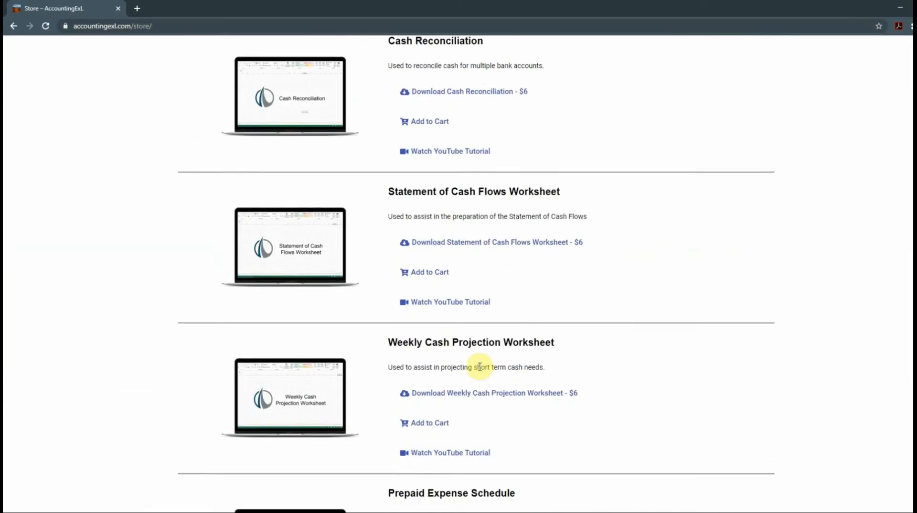
pyautogui.scroll(-7, 479, 367)
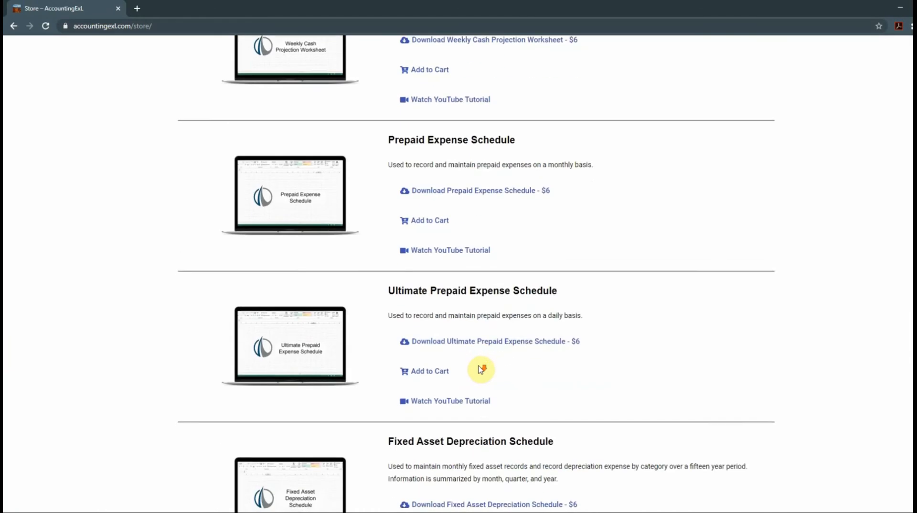
pyautogui.scroll(-3, 480, 369)
pyautogui.scroll(20, 480, 369)
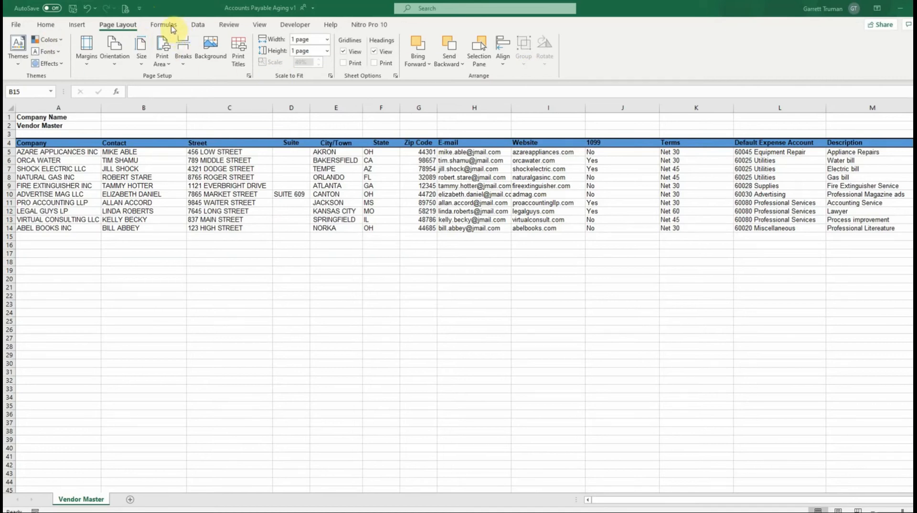
# In Excel, add the Form command from Commands Not in the Ribbon to the Quick Access Toolbar for all documents
pyautogui.click(139, 9)
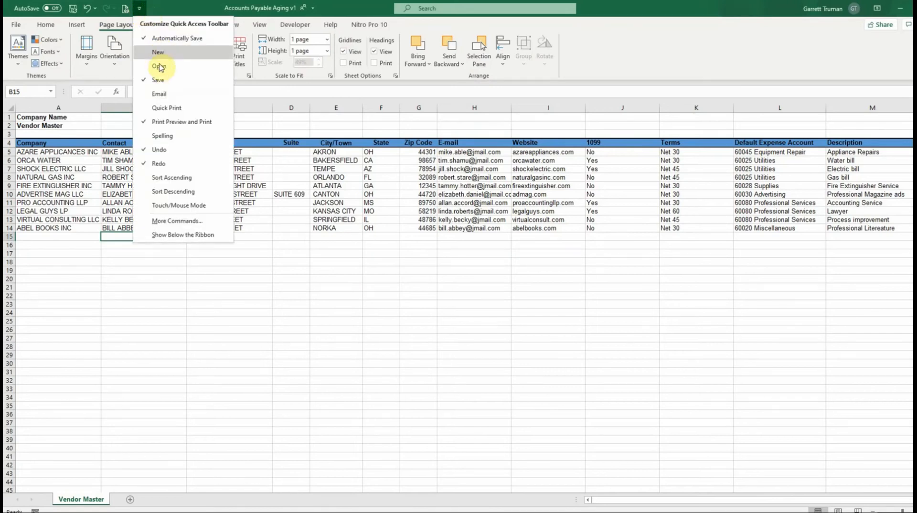
pyautogui.click(177, 222)
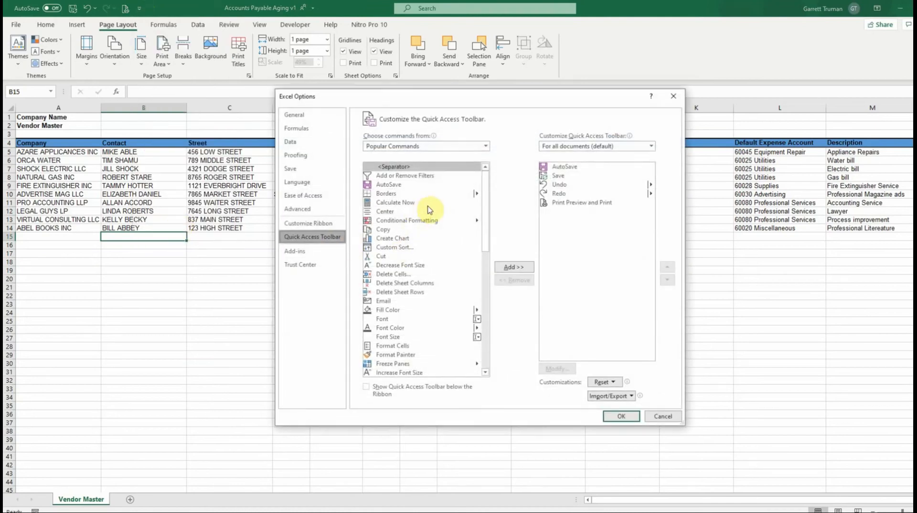
pyautogui.click(485, 147)
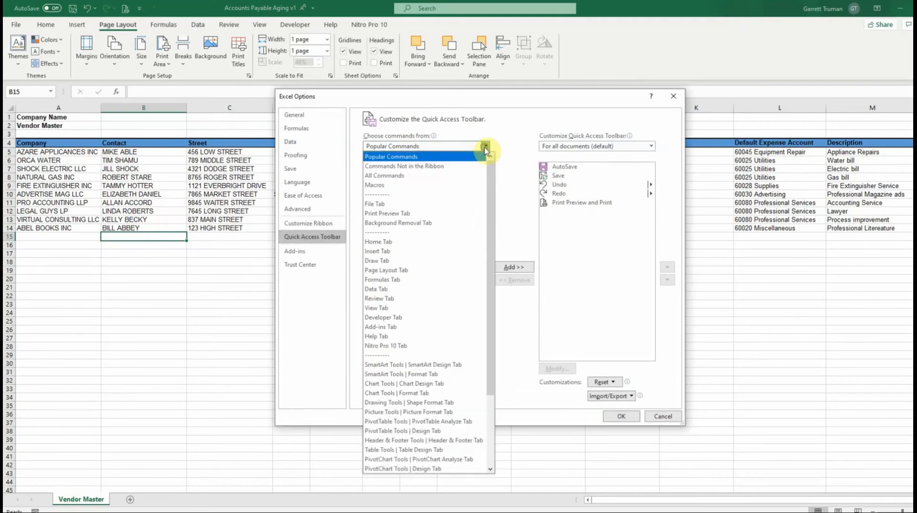
pyautogui.click(414, 170)
pyautogui.scroll(-5, 403, 239)
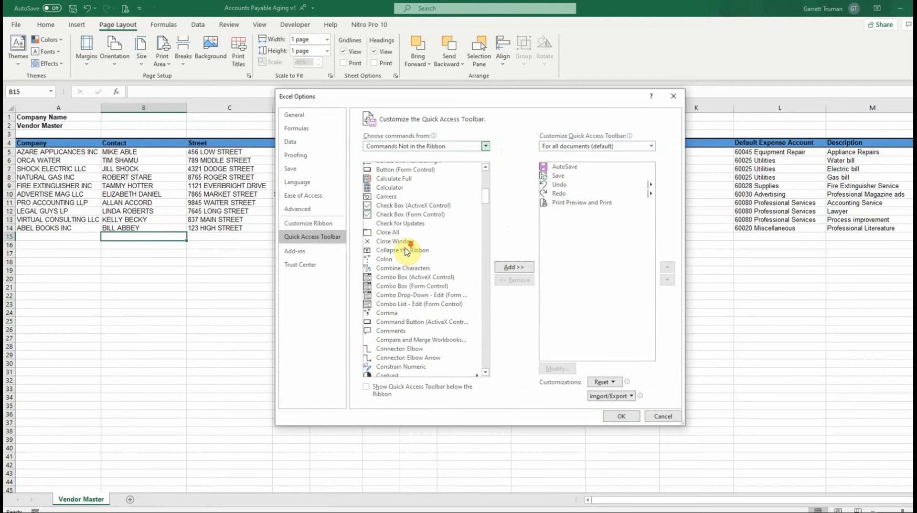
pyautogui.scroll(-7, 405, 251)
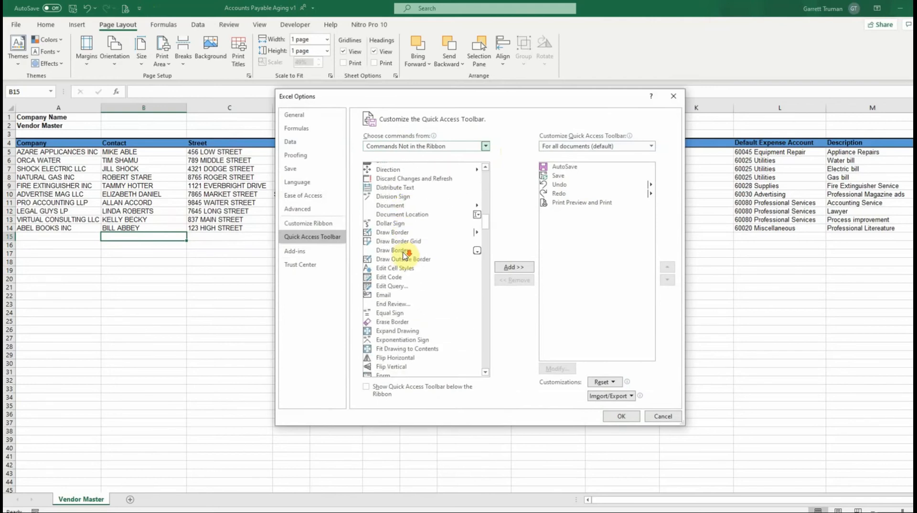
pyautogui.scroll(-3, 402, 260)
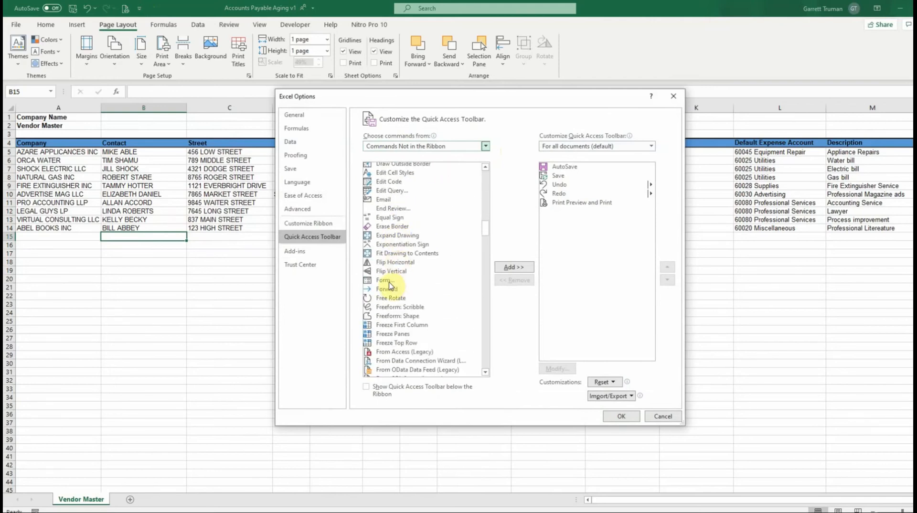
pyautogui.click(389, 282)
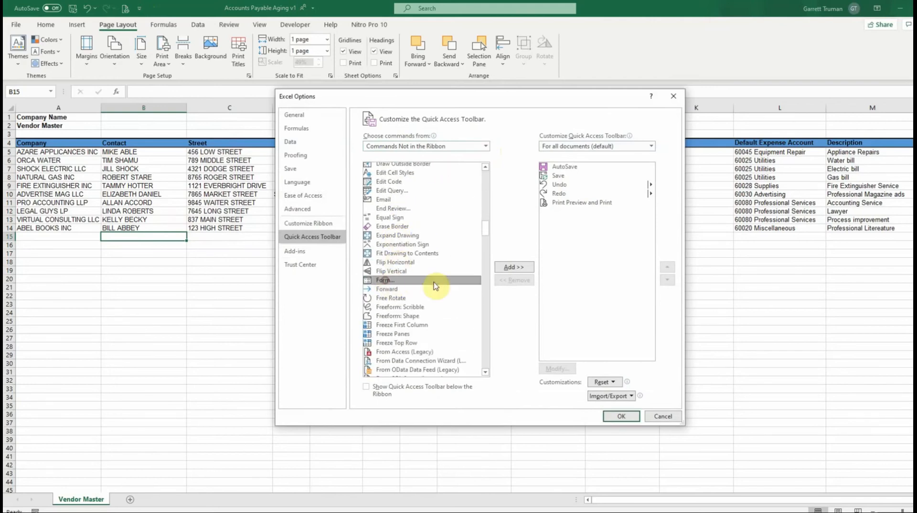
pyautogui.click(514, 268)
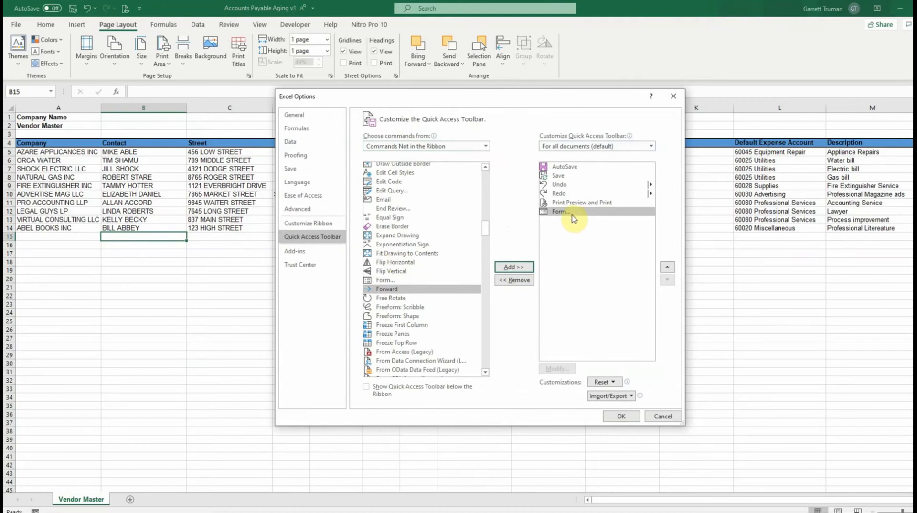
pyautogui.click(623, 416)
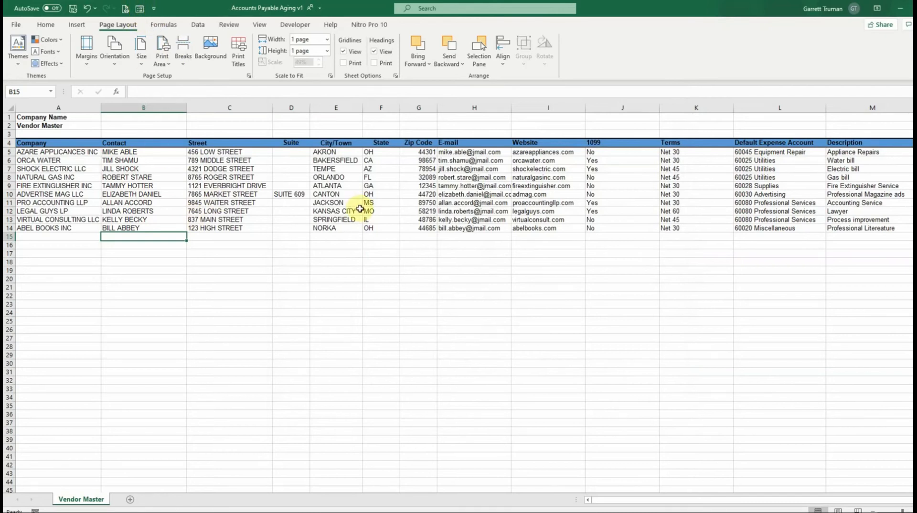
# Open the data entry form for the Vendor Master table and place it below the vendor rows
pyautogui.click(122, 178)
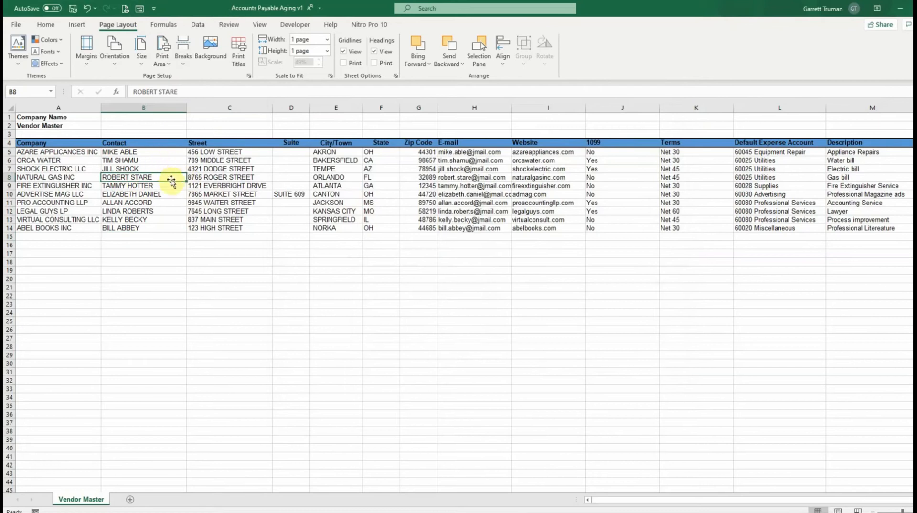
pyautogui.click(158, 170)
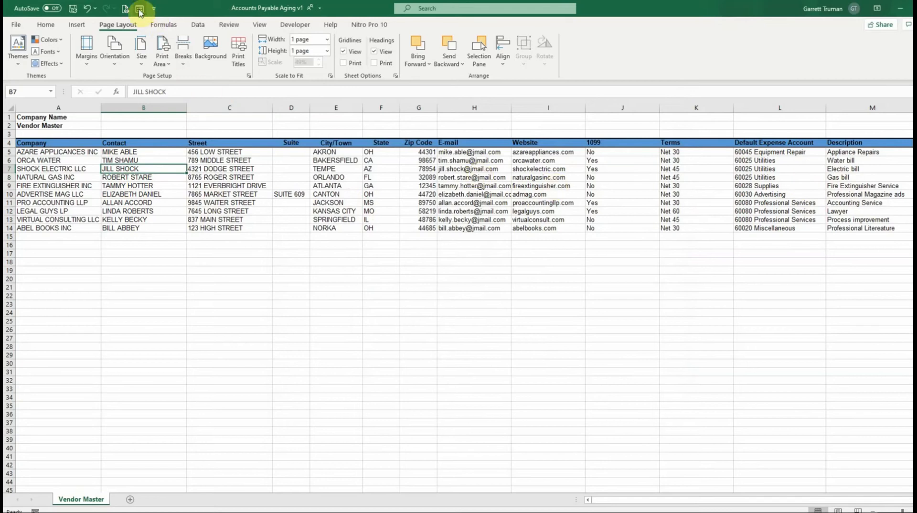
pyautogui.click(139, 8)
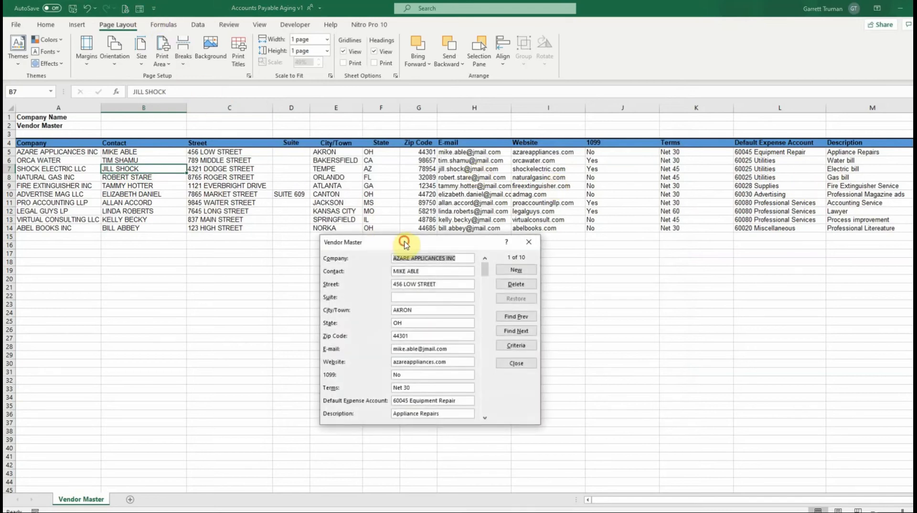
pyautogui.moveTo(404, 244); pyautogui.dragTo(410, 255)
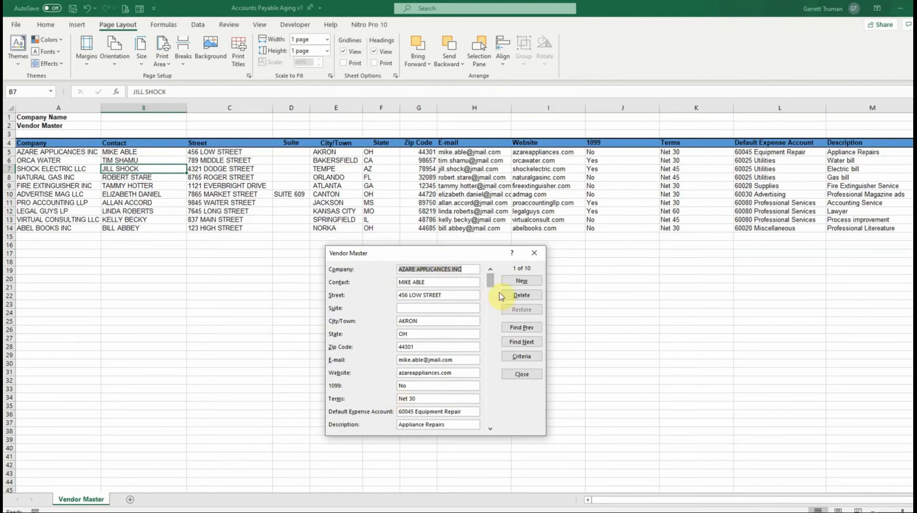
# Page through the vendor records in the form up to the blank new record and return to the first one
pyautogui.click(491, 429)
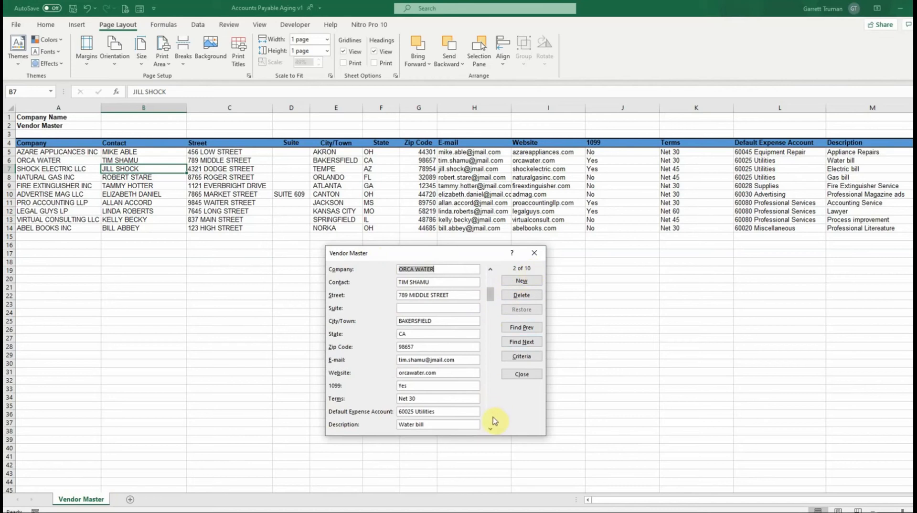
pyautogui.click(490, 429)
pyautogui.click(490, 429)
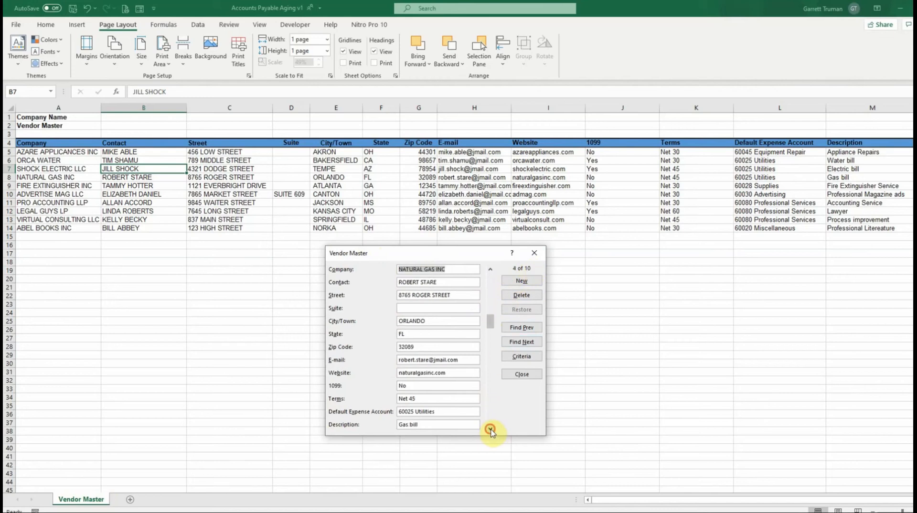
pyautogui.click(490, 430)
pyautogui.click(491, 429)
pyautogui.click(490, 429)
pyautogui.click(490, 429)
pyautogui.click(490, 429)
pyautogui.click(491, 429)
pyautogui.click(490, 429)
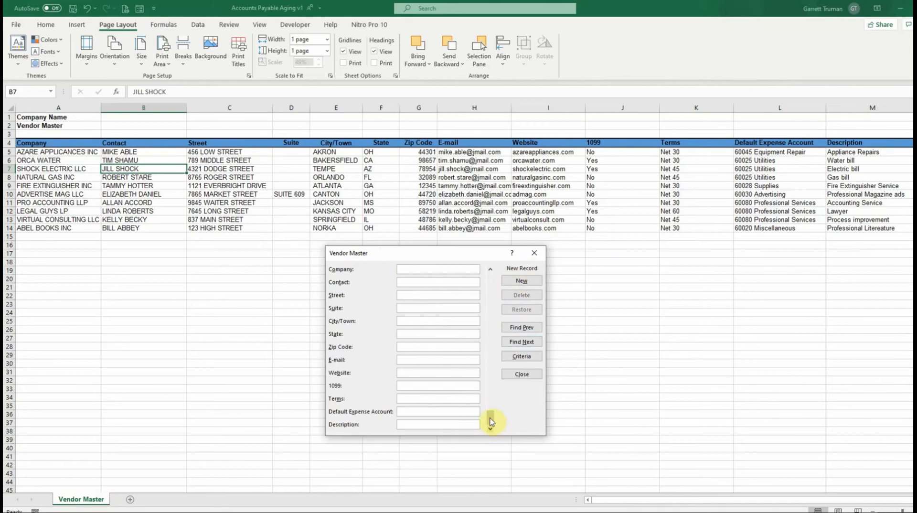
pyautogui.moveTo(490, 421); pyautogui.dragTo(491, 277)
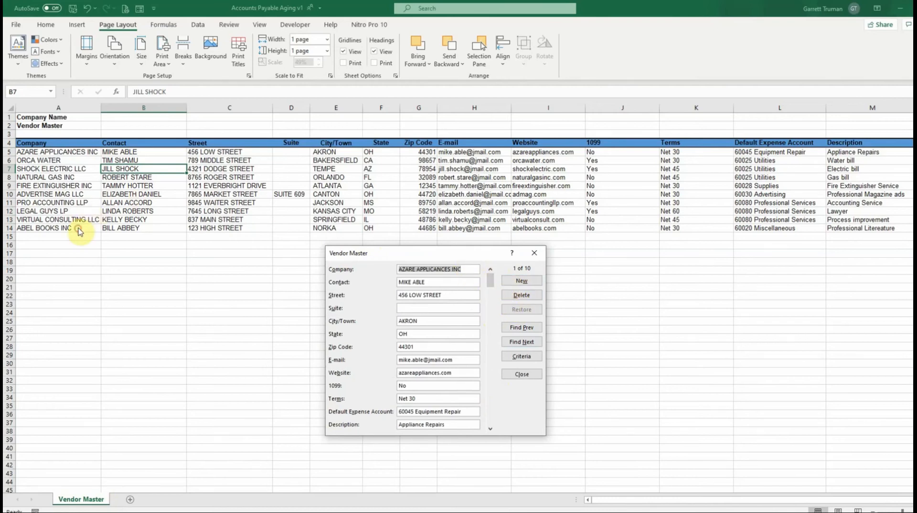
# Permanently delete the last vendor record, ABEL BOOKS INC, through the form
pyautogui.moveTo(489, 282); pyautogui.dragTo(489, 420)
pyautogui.click(489, 268)
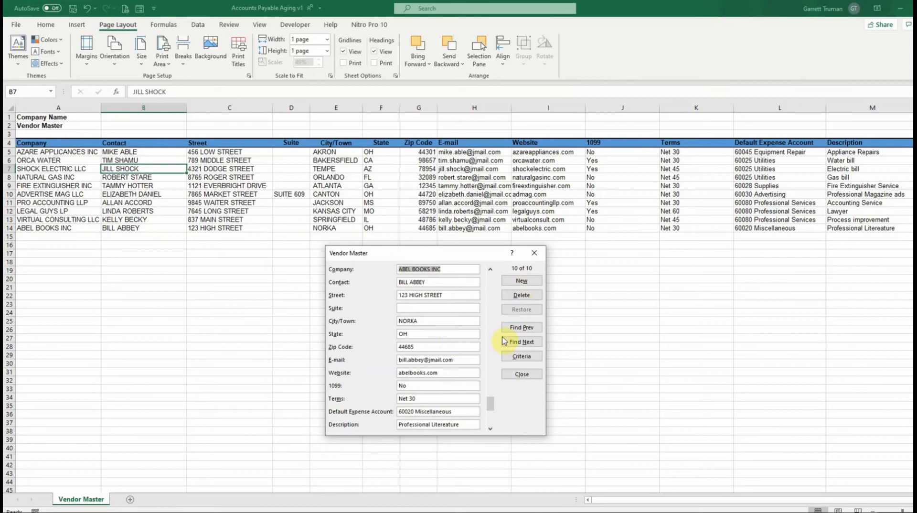
pyautogui.click(525, 297)
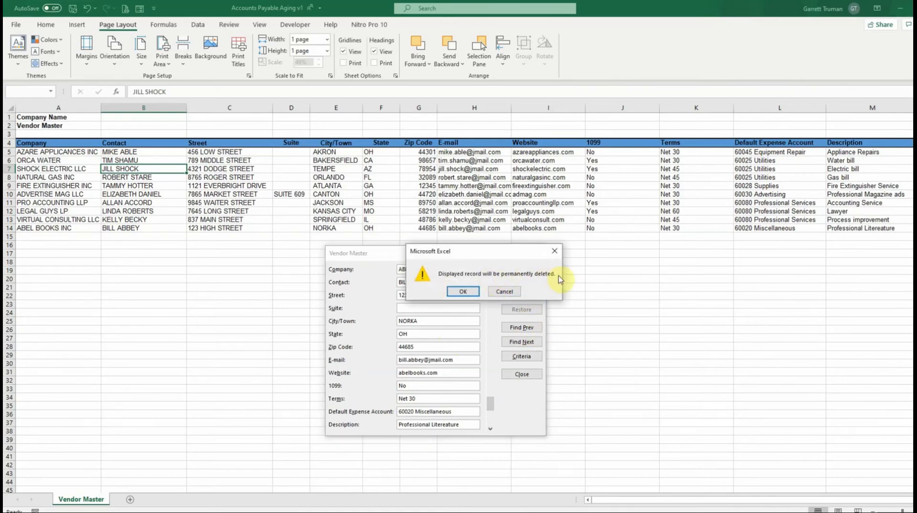
pyautogui.click(463, 292)
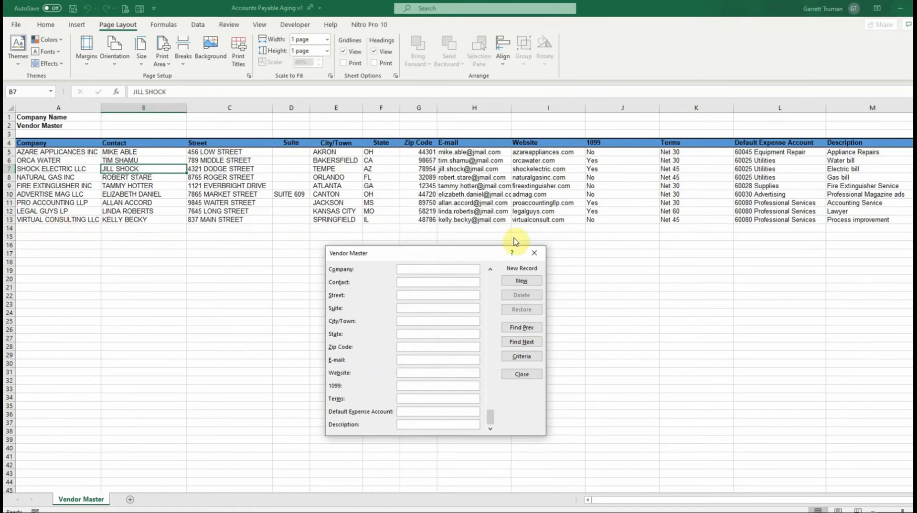
# Add a new vendor record for ABEL BOOKS INC with its contact details, website ablebooks.com, 1099 No, terms Net 30, account 60020 Miscellaneous and description Professional Literature
pyautogui.click(490, 270)
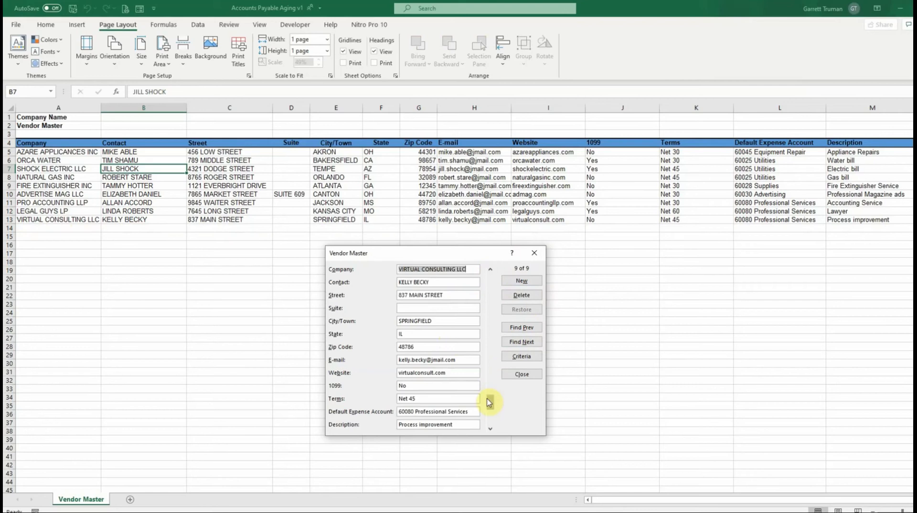
pyautogui.moveTo(489, 402); pyautogui.dragTo(489, 420)
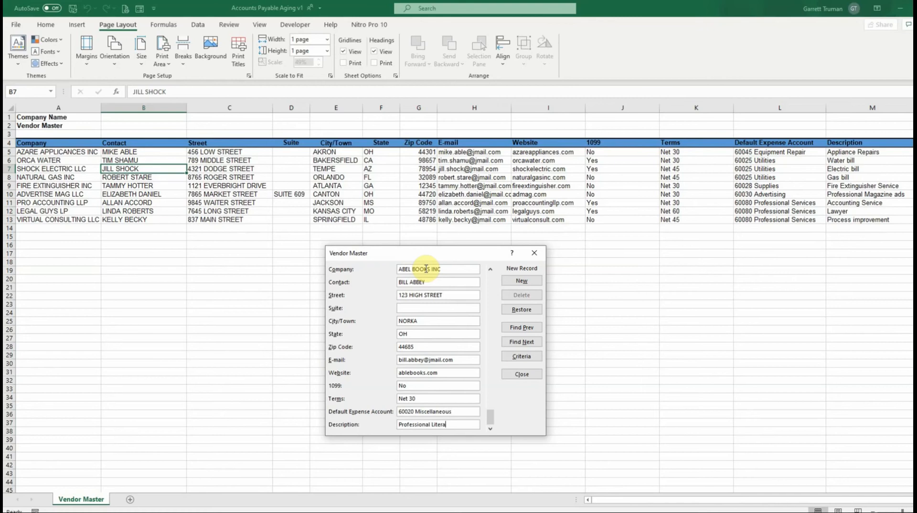
pyautogui.write('ure')
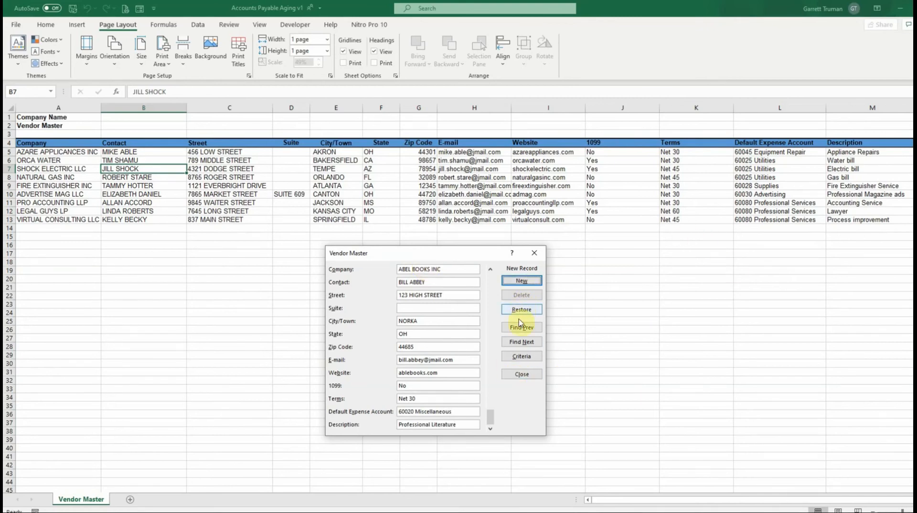
pyautogui.click(527, 286)
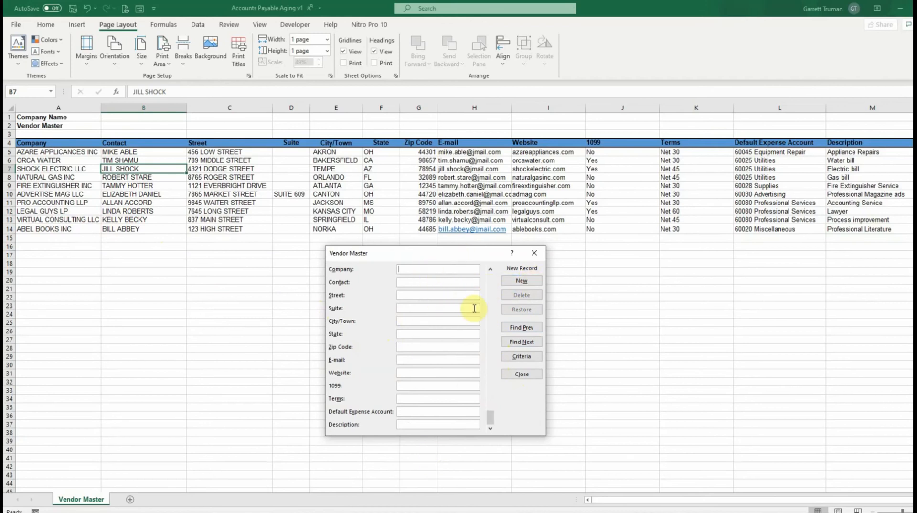
# Set the vendor form's search criteria to terms Net 30 and find the previous matching record
pyautogui.click(522, 356)
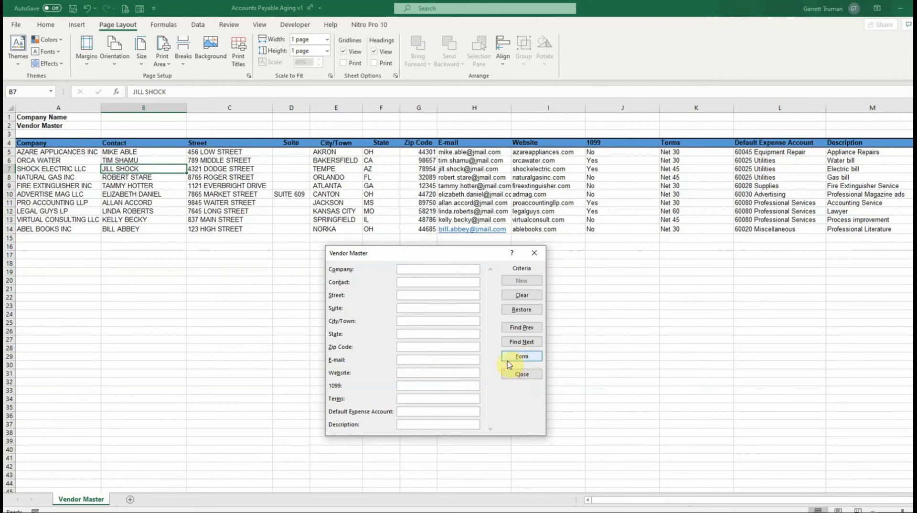
pyautogui.click(404, 398)
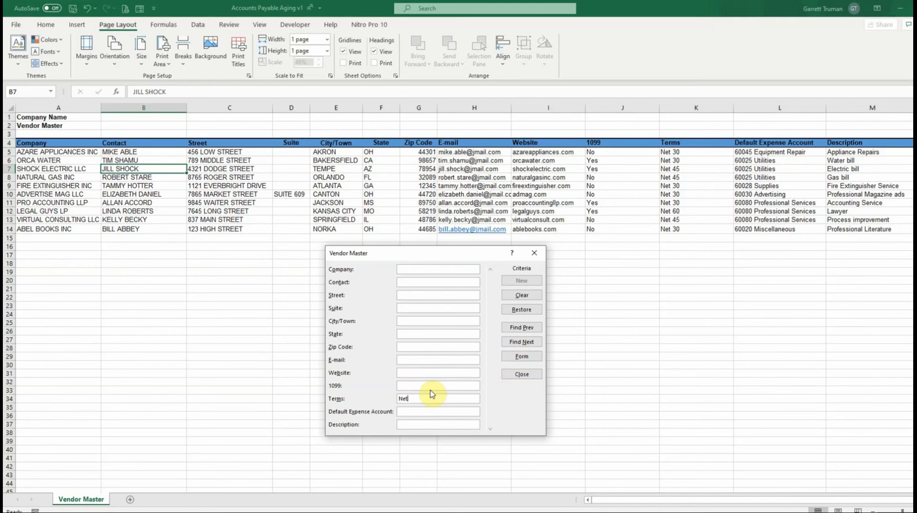
pyautogui.click(521, 327)
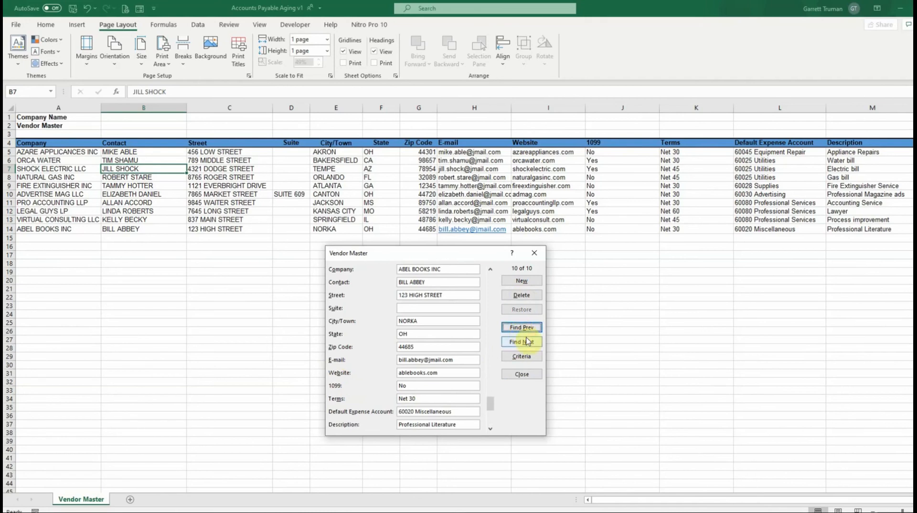
# Step backward through the Net 30 vendor records to the first match, and forward again through the following matches
pyautogui.click(526, 342)
pyautogui.click(523, 329)
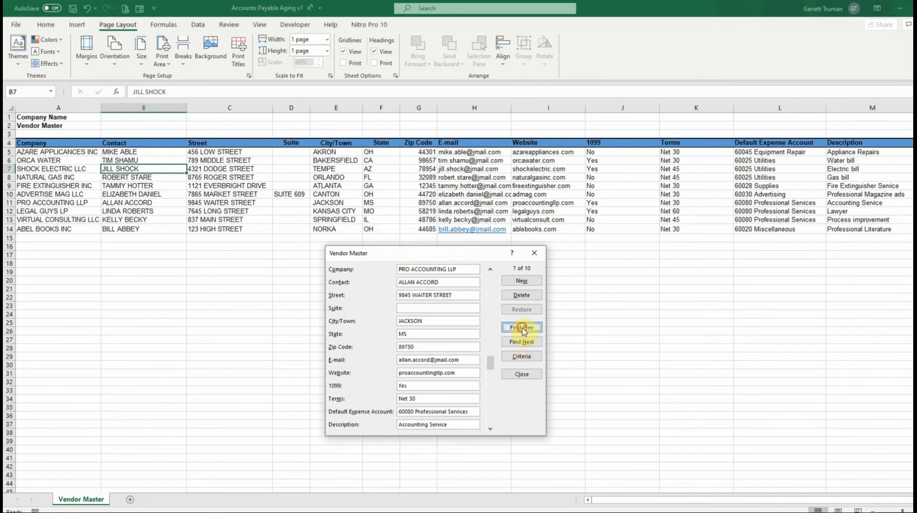
pyautogui.click(524, 329)
pyautogui.click(523, 330)
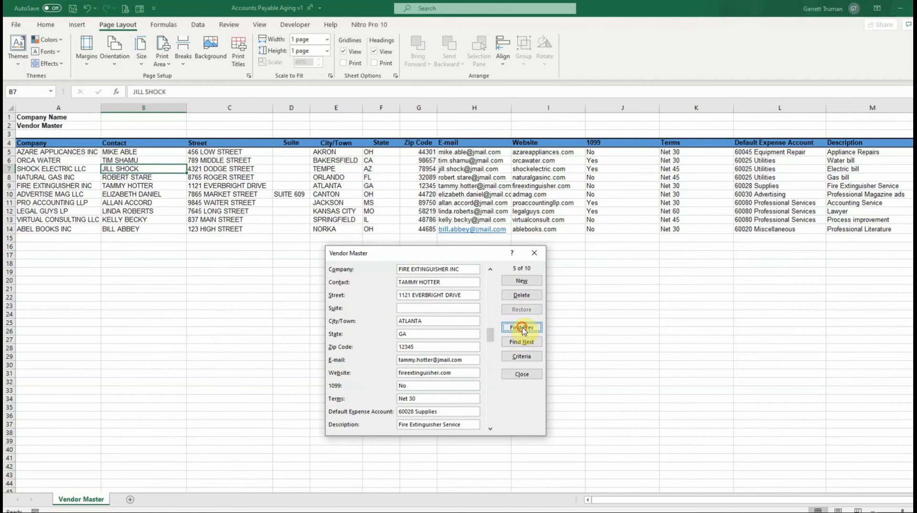
pyautogui.click(524, 329)
pyautogui.click(524, 330)
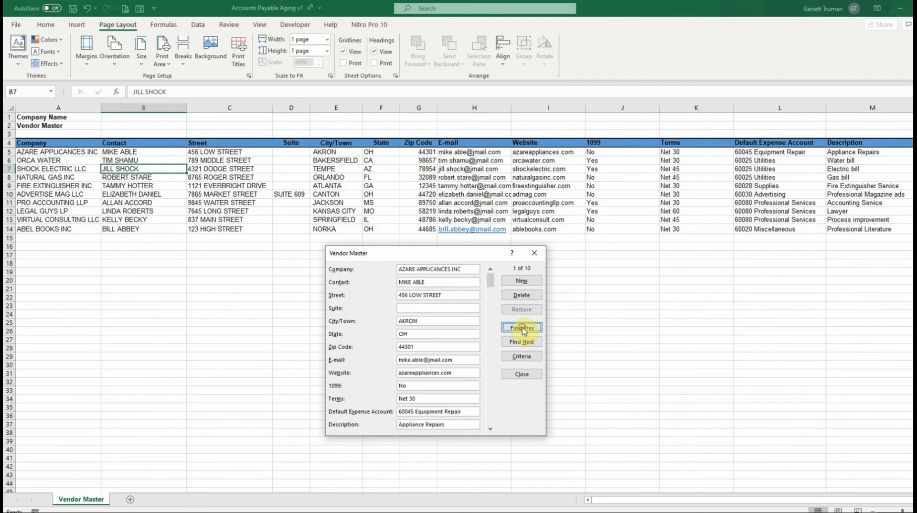
pyautogui.click(523, 343)
pyautogui.click(524, 344)
pyautogui.click(523, 344)
pyautogui.click(523, 343)
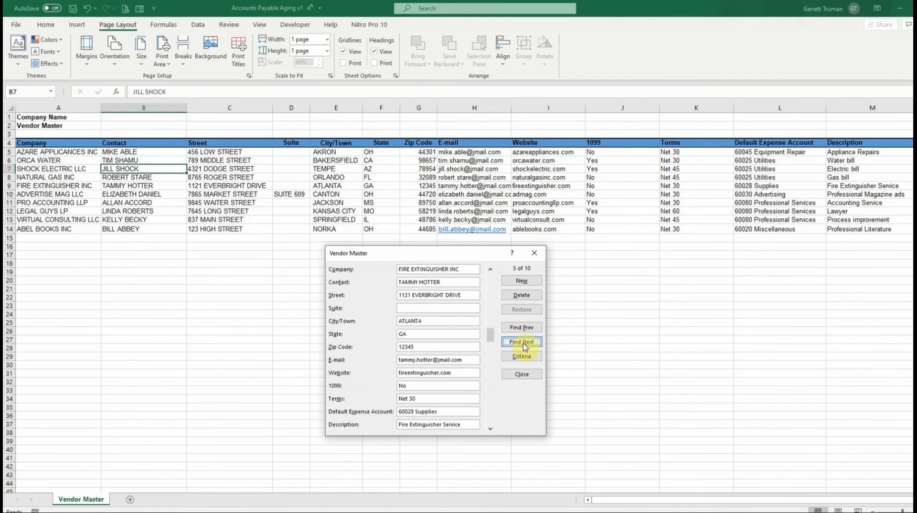
# Continue forward through the Net 30 vendor records to the last match
pyautogui.click(523, 344)
pyautogui.click(524, 344)
pyautogui.click(524, 344)
pyautogui.click(524, 344)
pyautogui.click(524, 344)
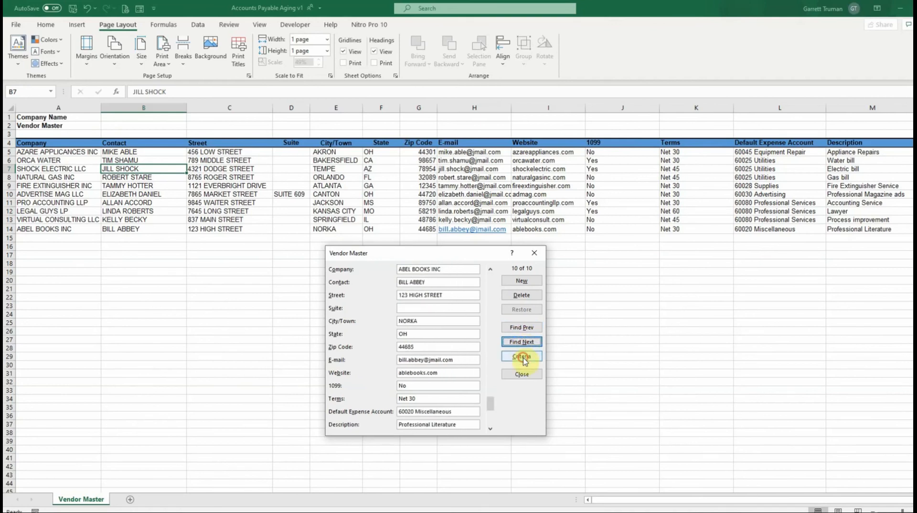
# Set the form's search criteria to terms Net 45, step backward through the matching vendor records, and close the form
pyautogui.click(523, 361)
pyautogui.click(431, 398)
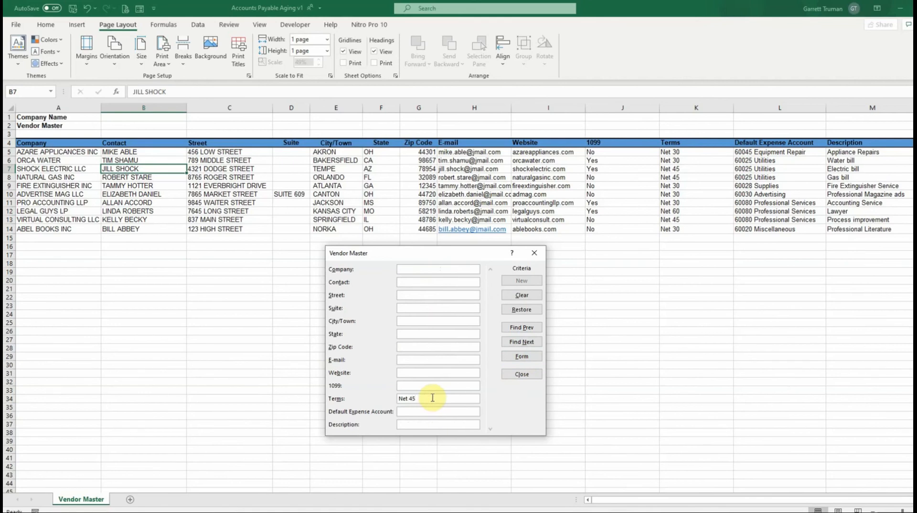
pyautogui.click(520, 328)
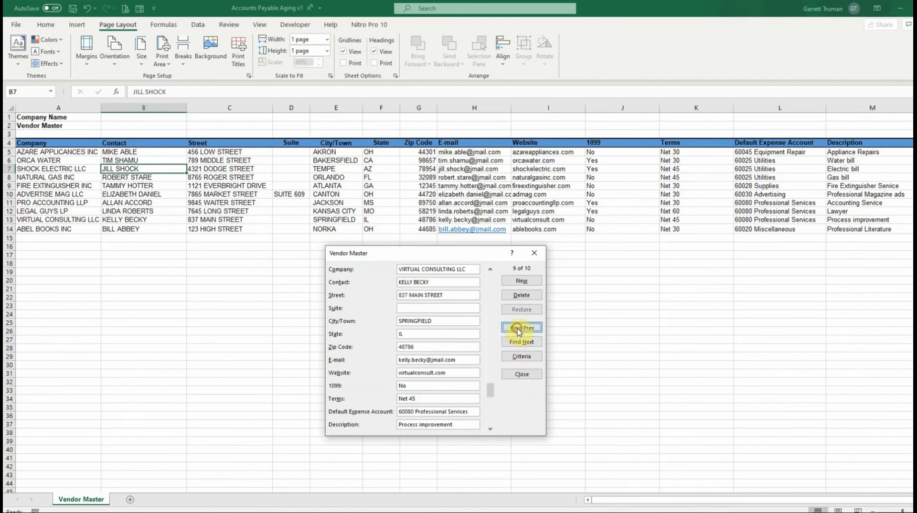
pyautogui.click(518, 330)
pyautogui.click(519, 329)
pyautogui.click(519, 329)
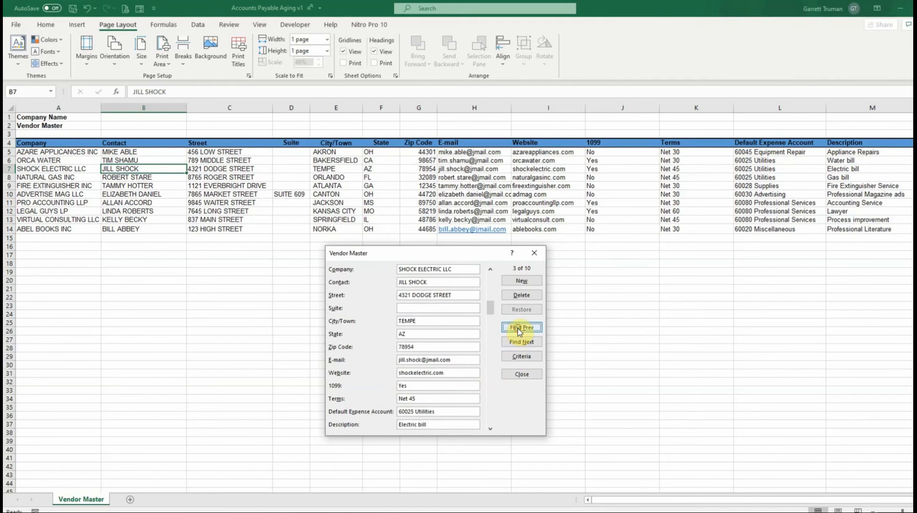
pyautogui.click(527, 375)
pyautogui.click(457, 364)
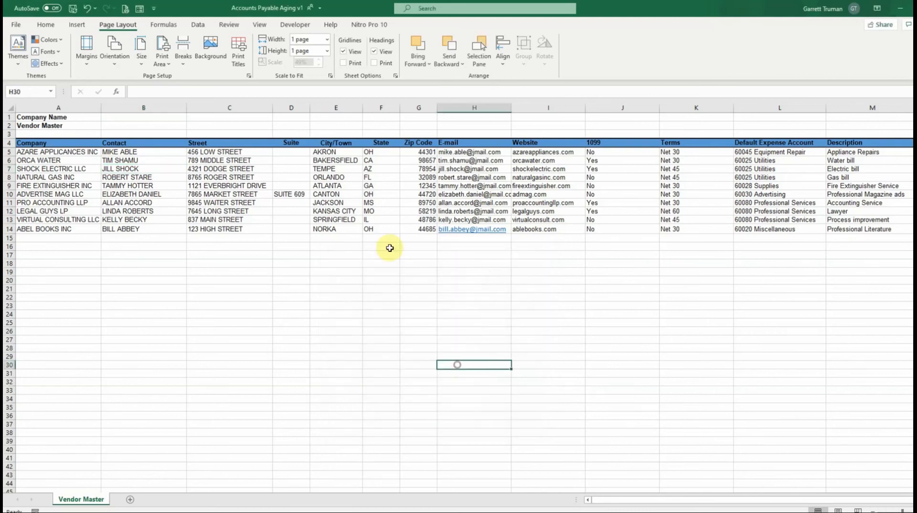
# Insert a blank column between the Suite and City/Town columns
pyautogui.click(329, 107)
pyautogui.rightClick(329, 108)
pyautogui.click(356, 191)
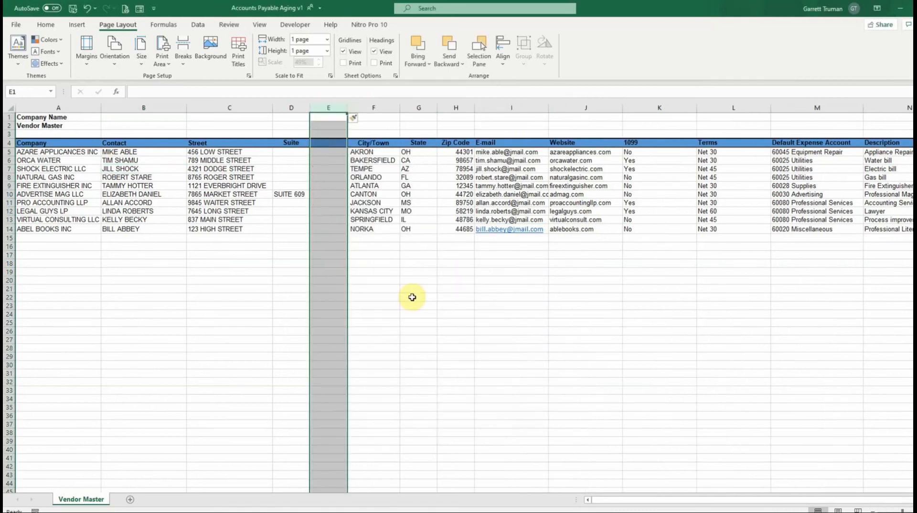
pyautogui.click(370, 204)
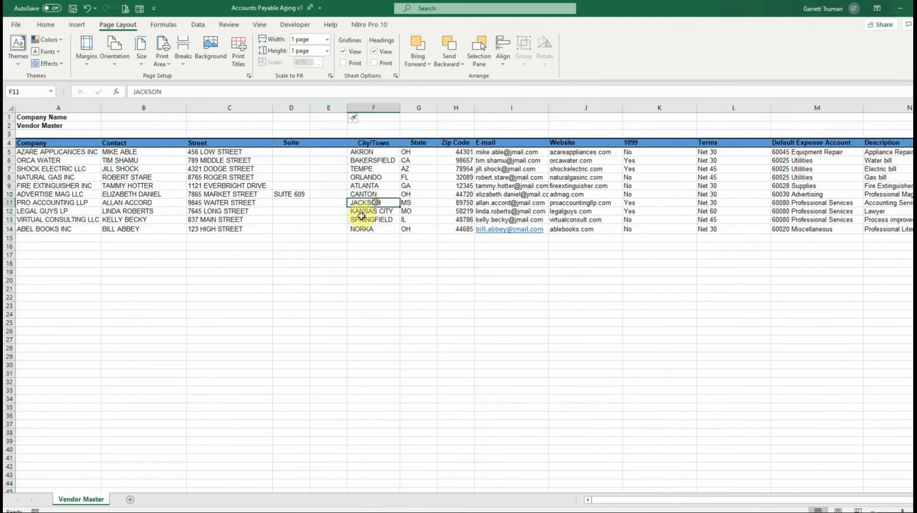
# Open the vendor form from a Street cell to check which fields it includes with the blank column present, and close it
pyautogui.click(234, 185)
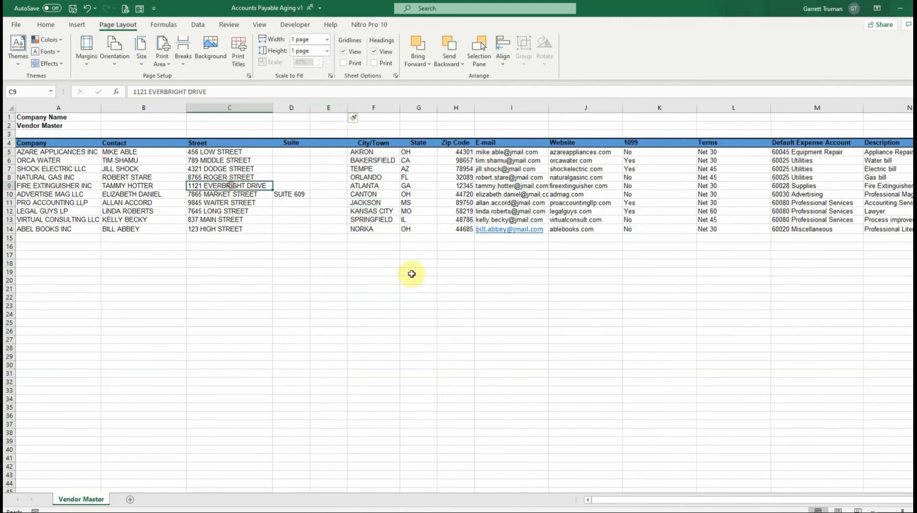
pyautogui.click(140, 9)
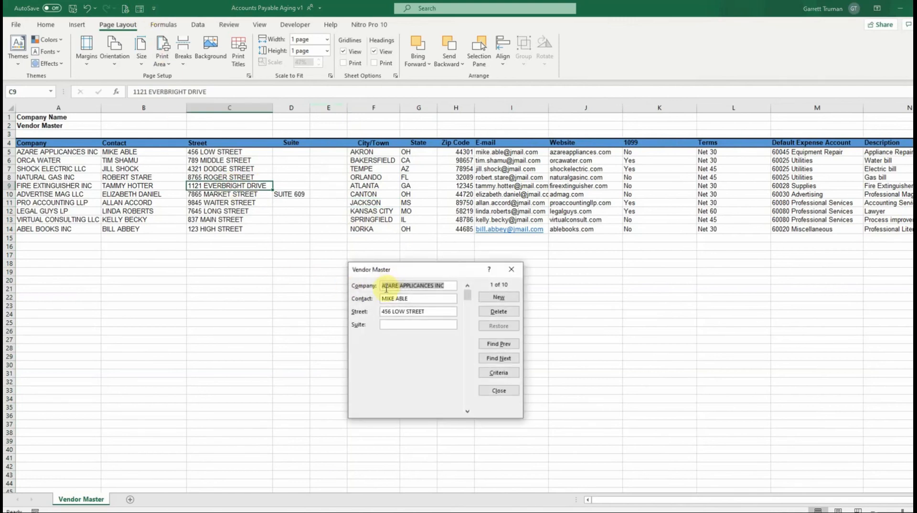
pyautogui.click(499, 390)
# Delete the blank column E between Suite and City/Town
pyautogui.click(325, 106)
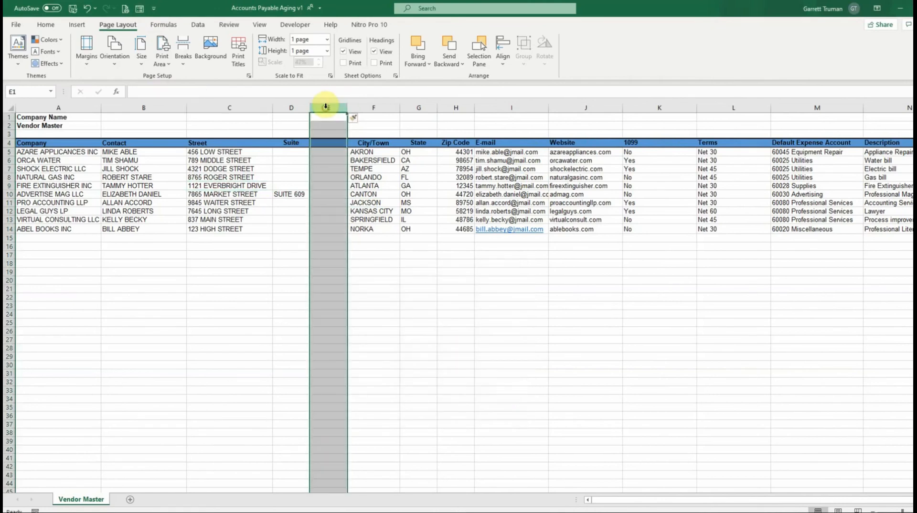
pyautogui.rightClick(326, 108)
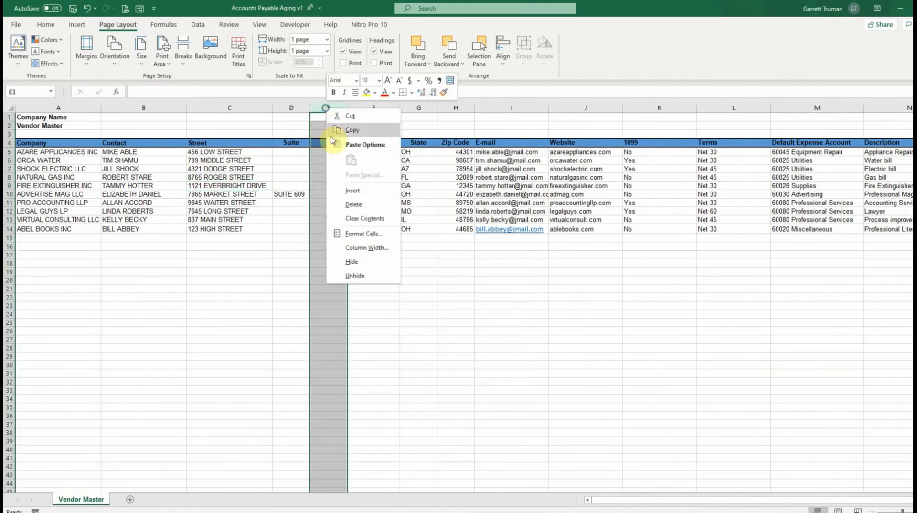
pyautogui.click(359, 206)
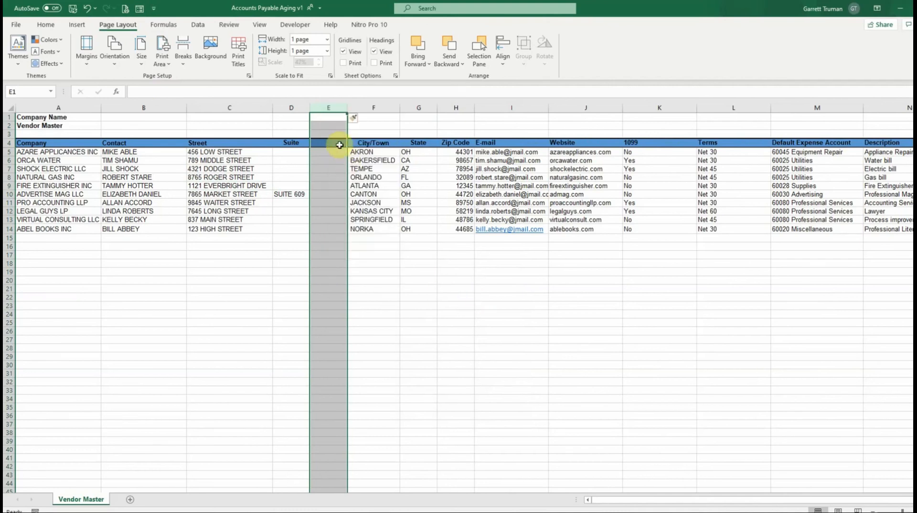
pyautogui.click(331, 143)
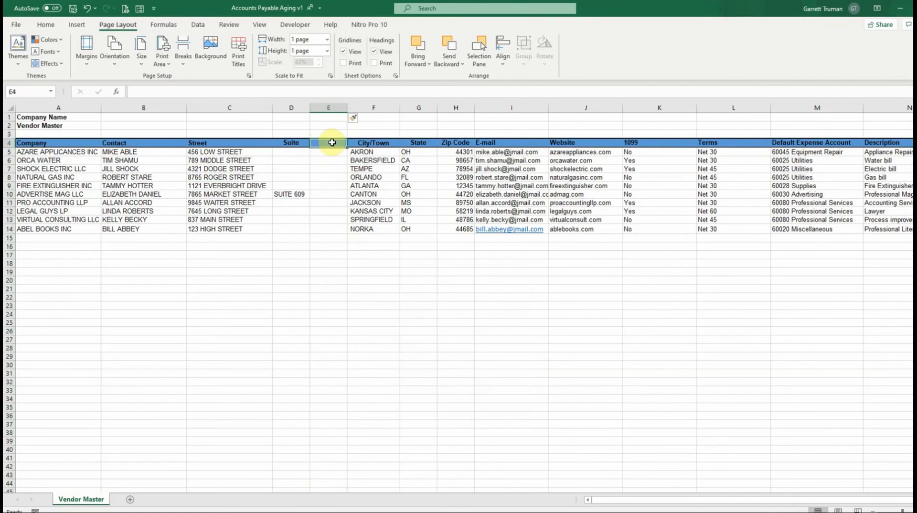
pyautogui.click(329, 108)
pyautogui.rightClick(328, 109)
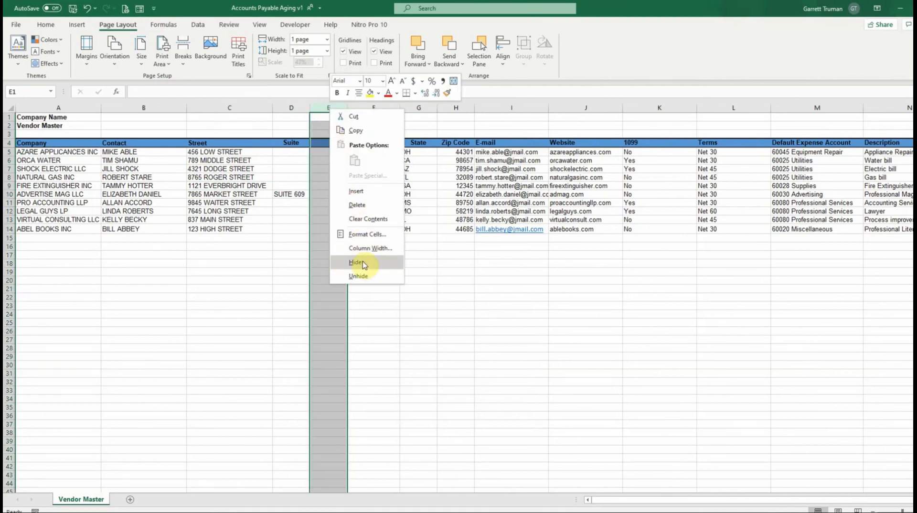
pyautogui.click(357, 204)
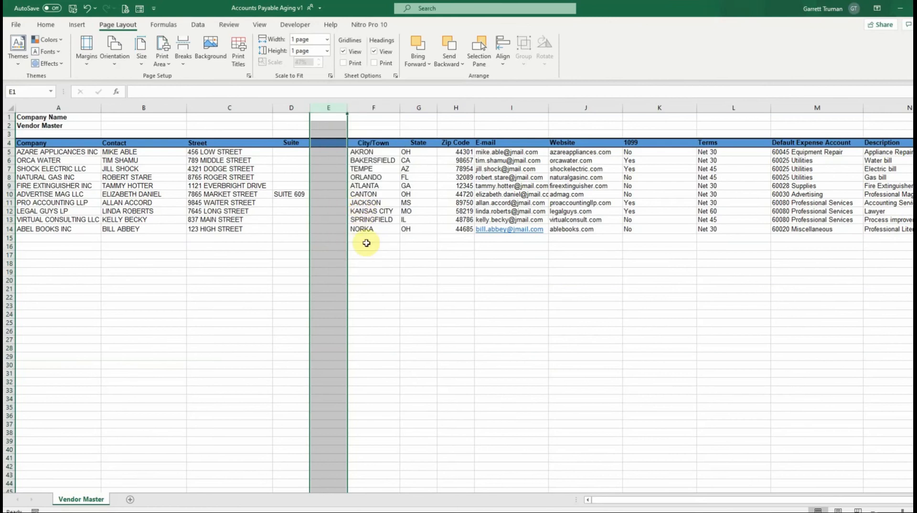
# Open the vendor form from a cell in the table without the blank column to check its fields, and close it
pyautogui.click(261, 203)
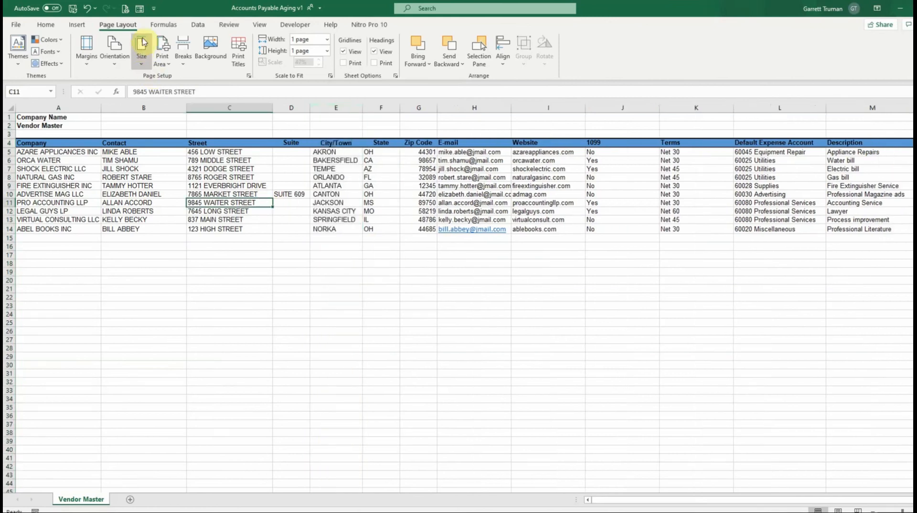
pyautogui.click(139, 8)
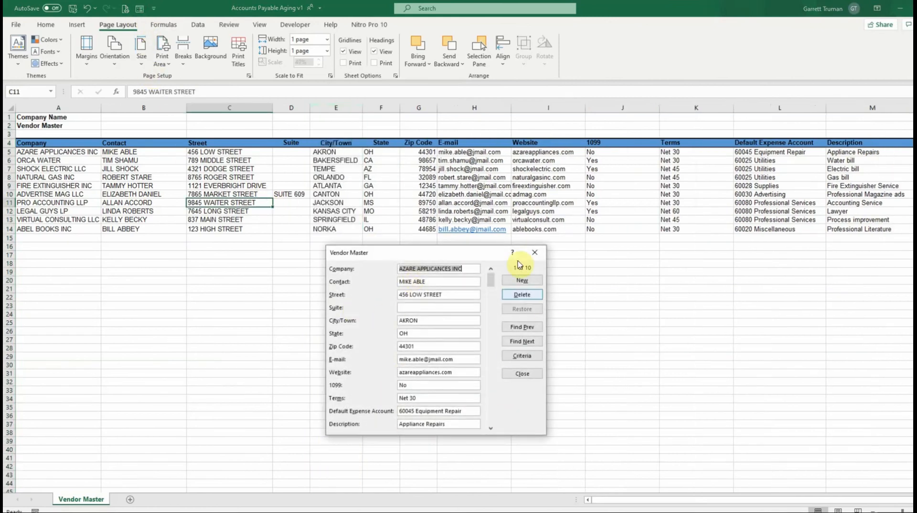
pyautogui.click(522, 373)
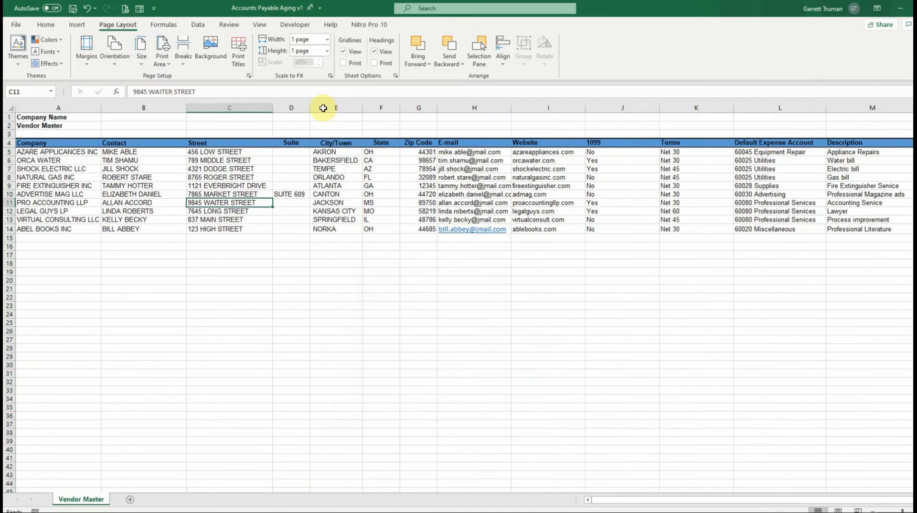
# Insert a blank column E before the City/Town column again
pyautogui.rightClick(322, 107)
pyautogui.click(347, 190)
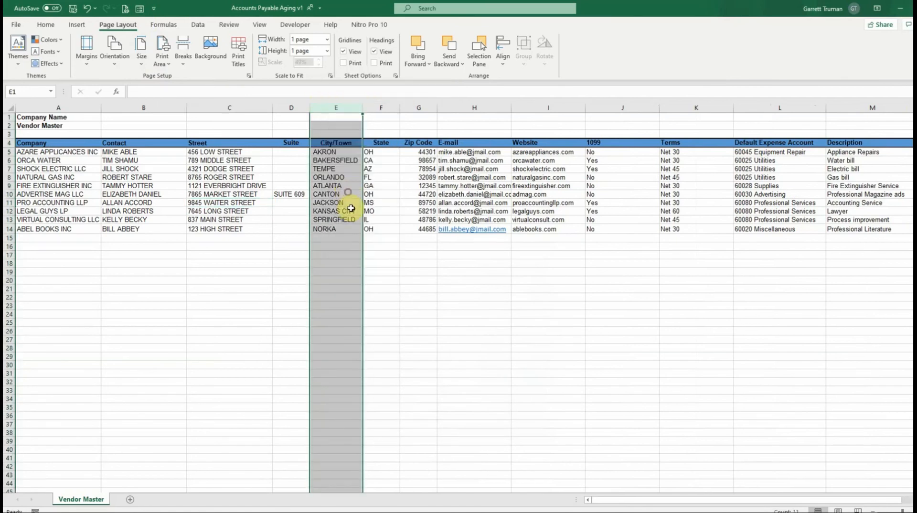
# Open the form for the selected range A4:N14, using its first row as labels, check its fields, and close it
pyautogui.moveTo(44, 143); pyautogui.dragTo(877, 226)
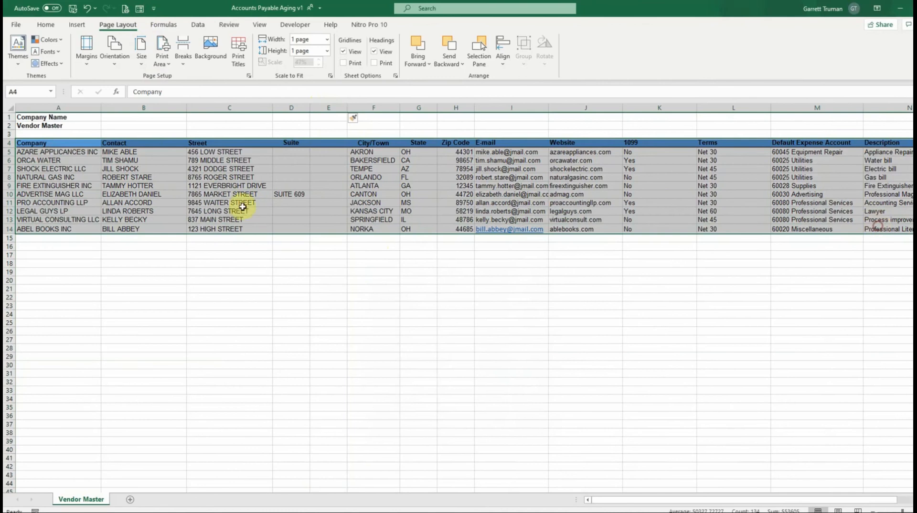
pyautogui.click(139, 8)
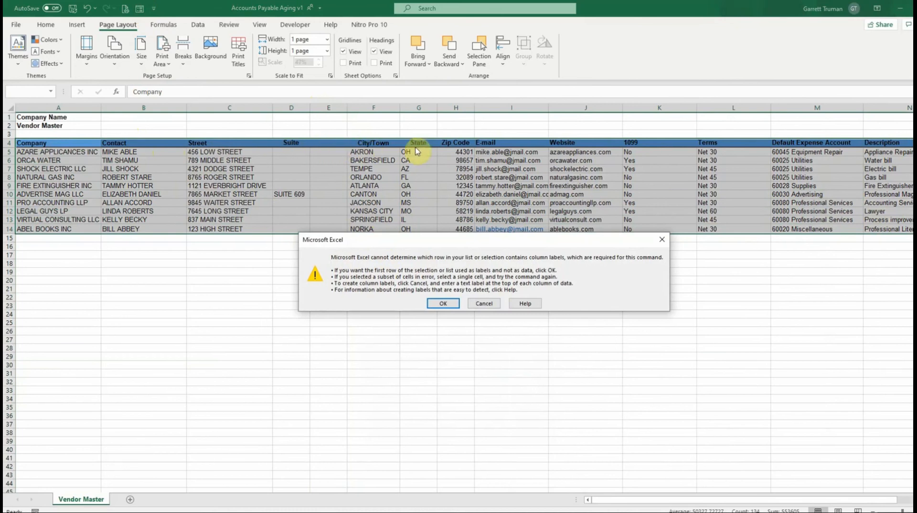
pyautogui.click(443, 303)
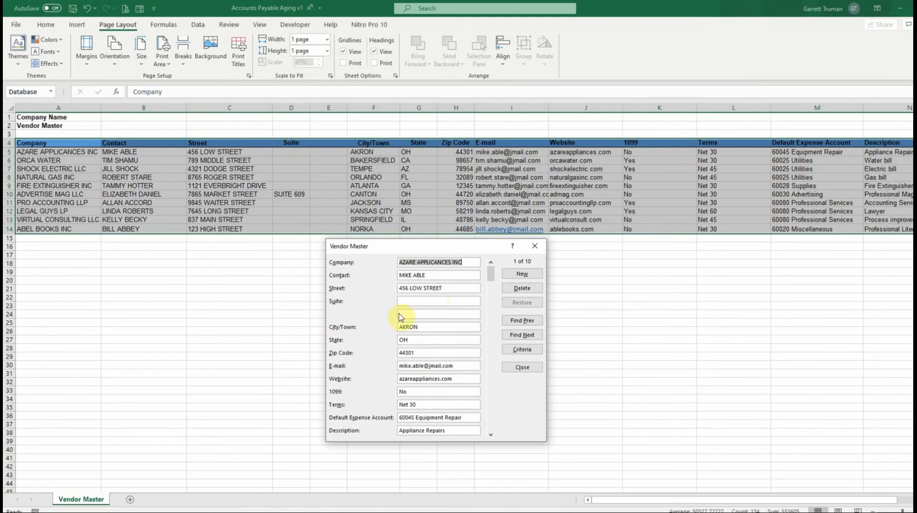
pyautogui.click(531, 367)
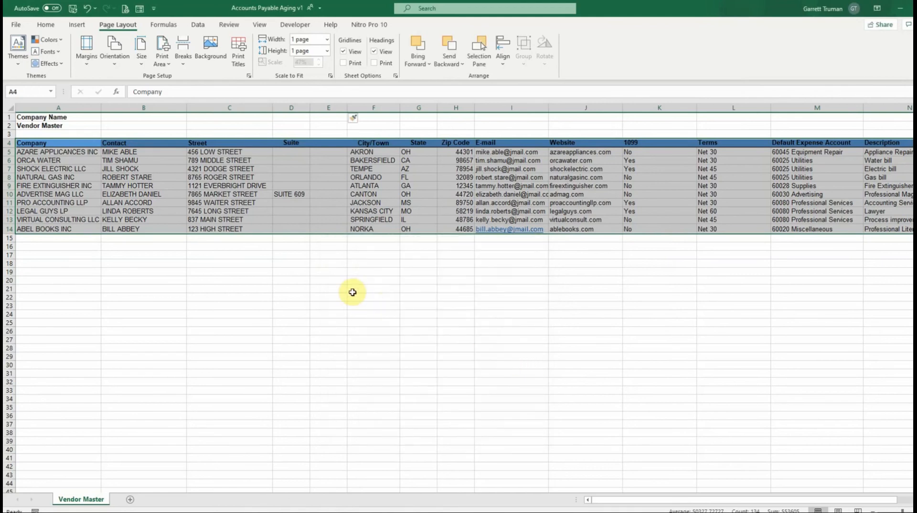